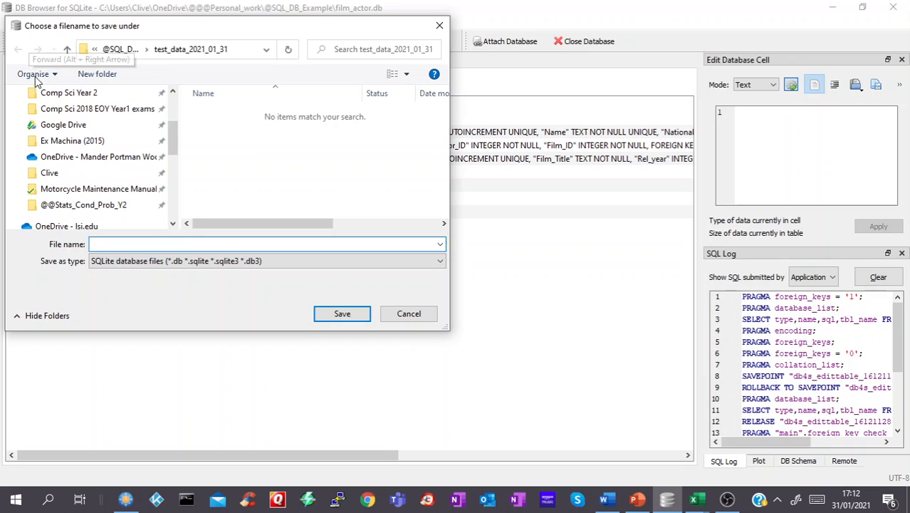
pyautogui.click(398, 316)
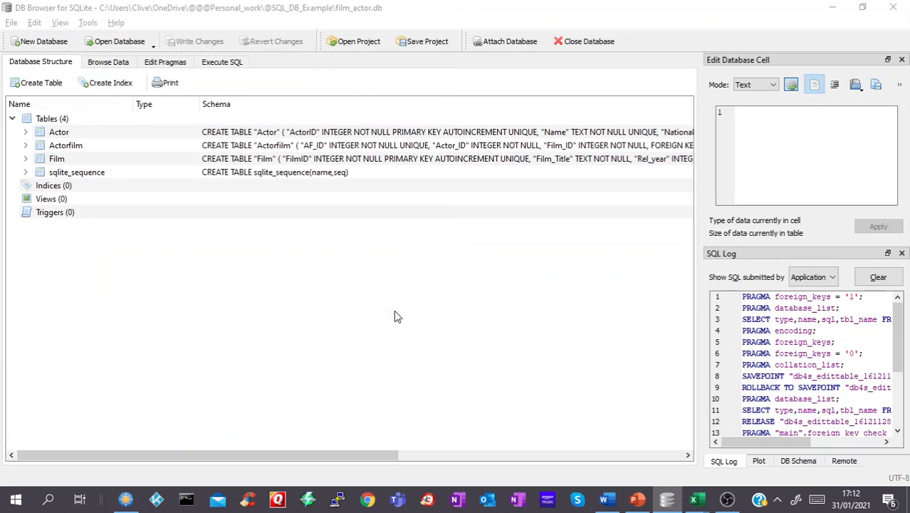
pyautogui.click(44, 83)
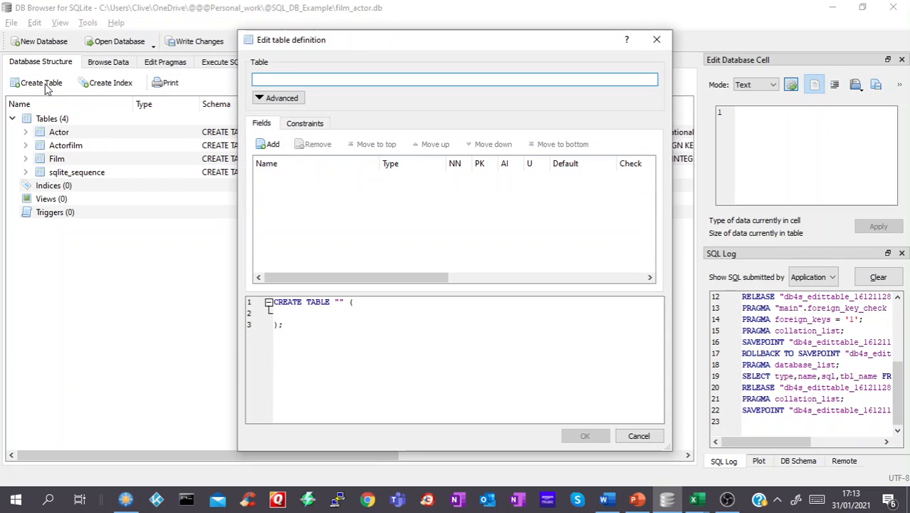
pyautogui.click(277, 146)
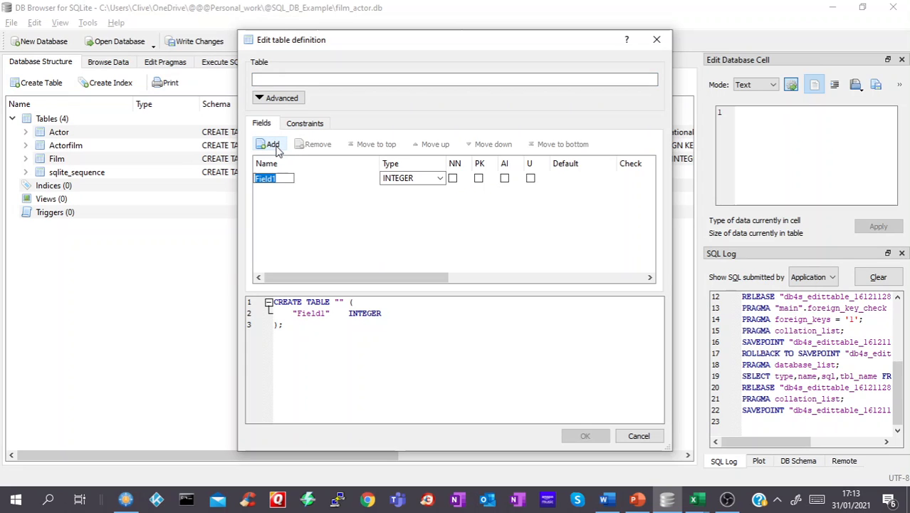
pyautogui.click(276, 145)
pyautogui.click(276, 145)
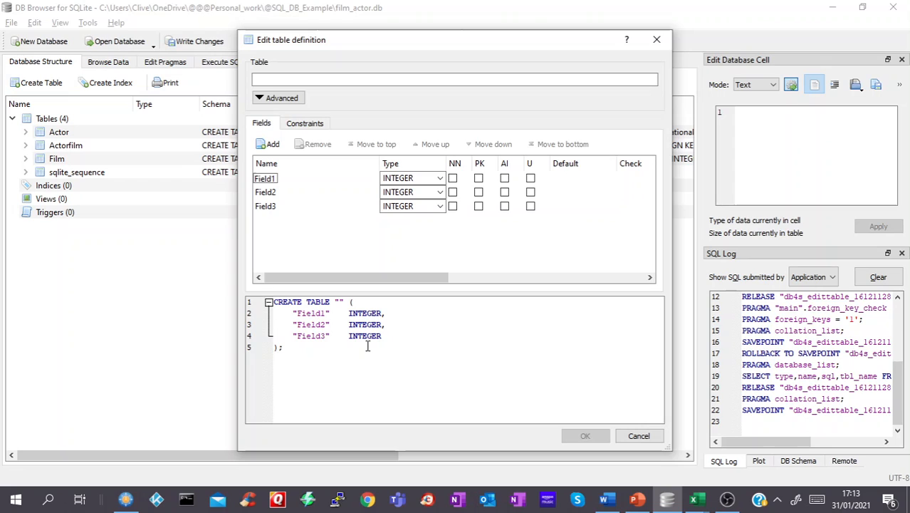
pyautogui.click(638, 436)
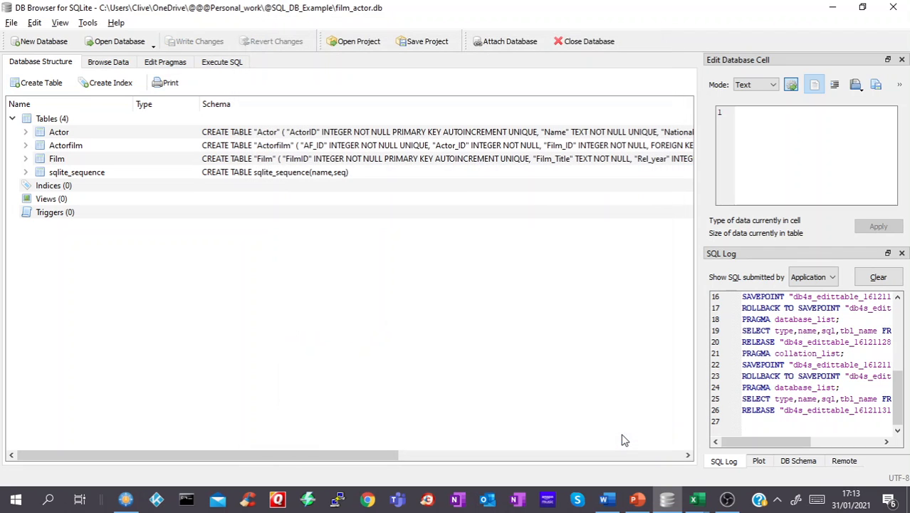
# Examine the Actor table's columns, data types, primary key and uniqueness constraints in its table definition.
pyautogui.click(72, 130)
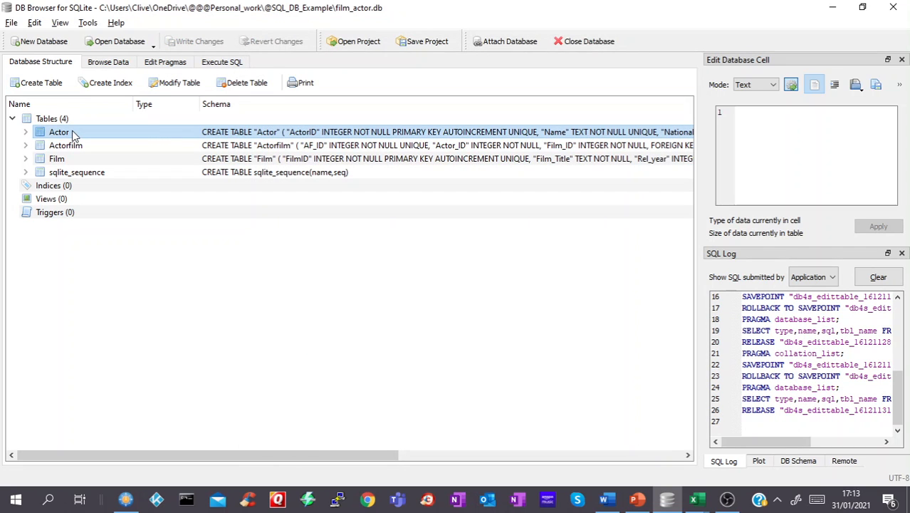
pyautogui.click(26, 133)
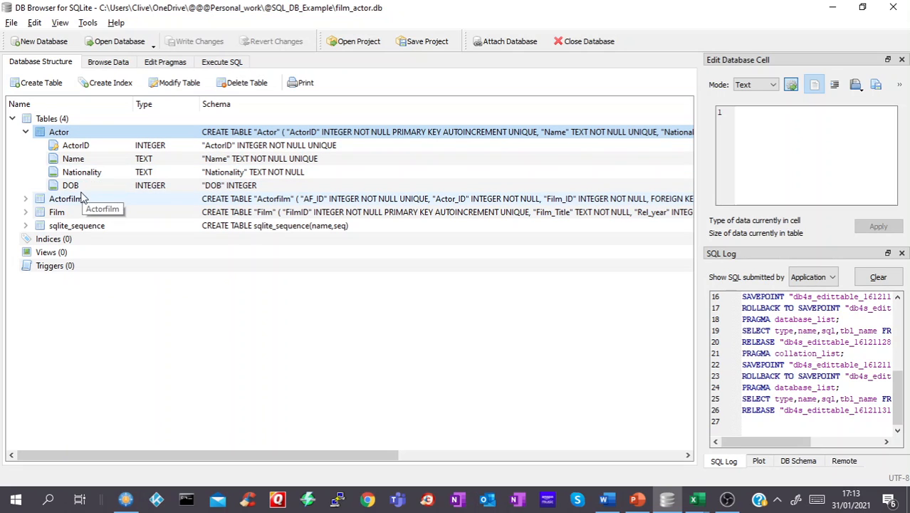
pyautogui.doubleClick(77, 132)
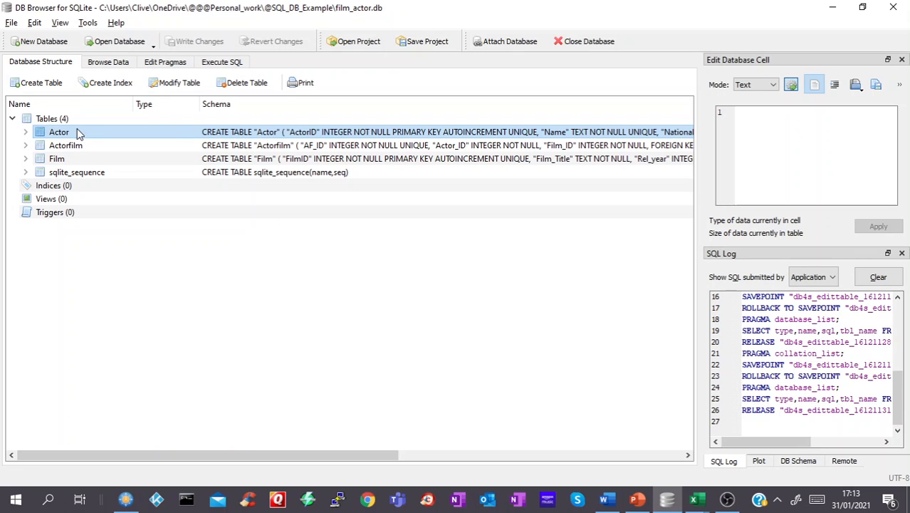
pyautogui.click(25, 132)
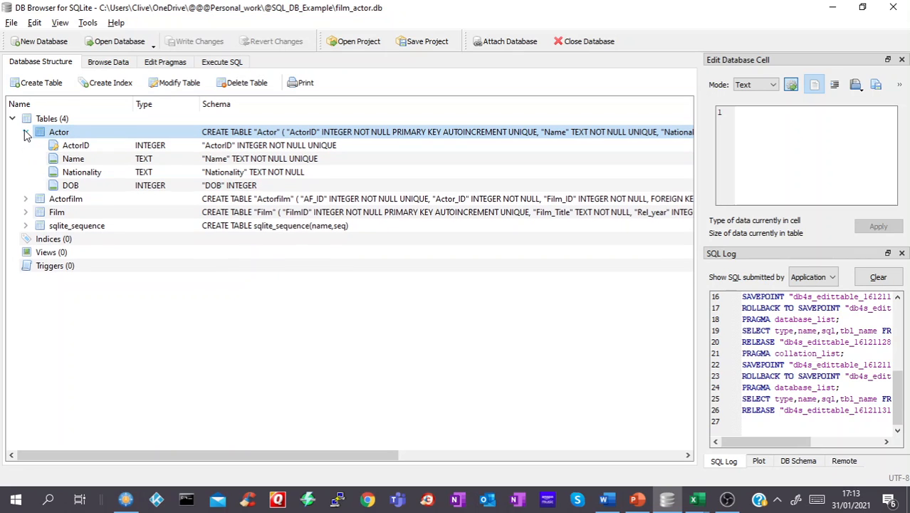
pyautogui.click(179, 83)
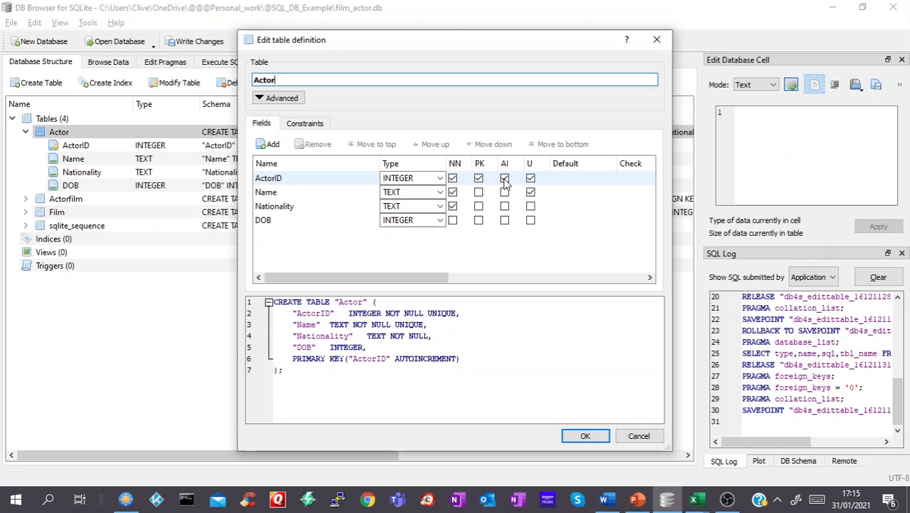
pyautogui.click(536, 196)
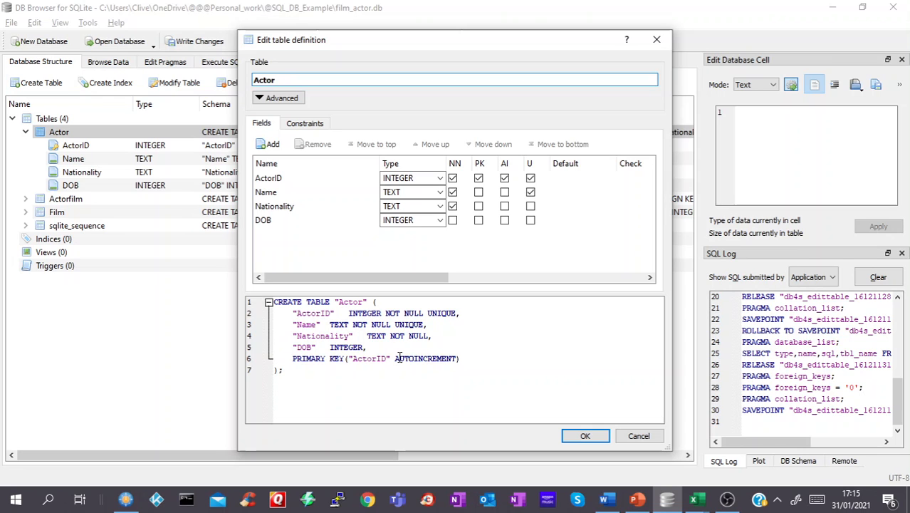
pyautogui.click(629, 436)
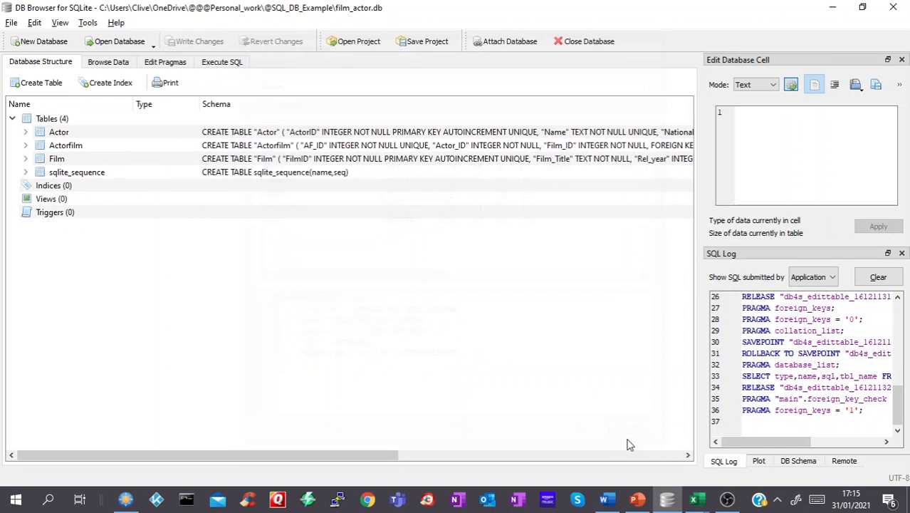
# Review the fields, data types and constraints in the Film table's definition.
pyautogui.click(51, 160)
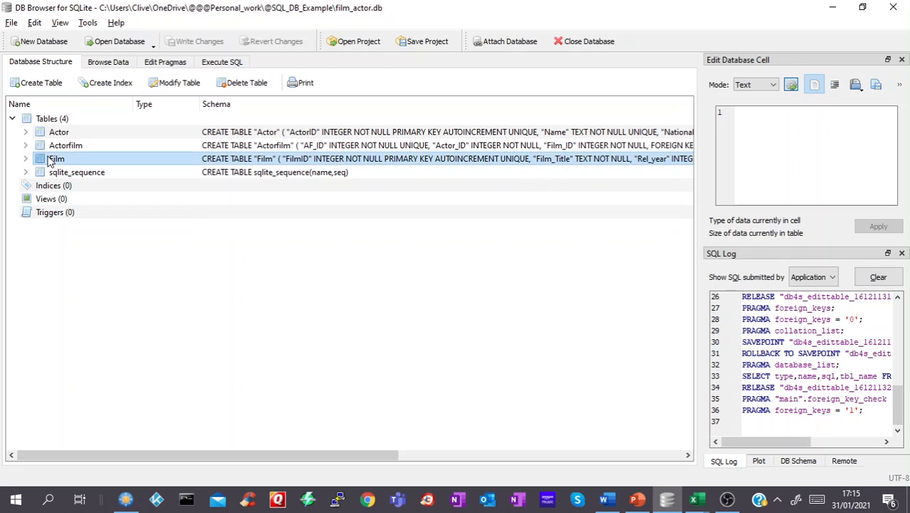
pyautogui.click(197, 83)
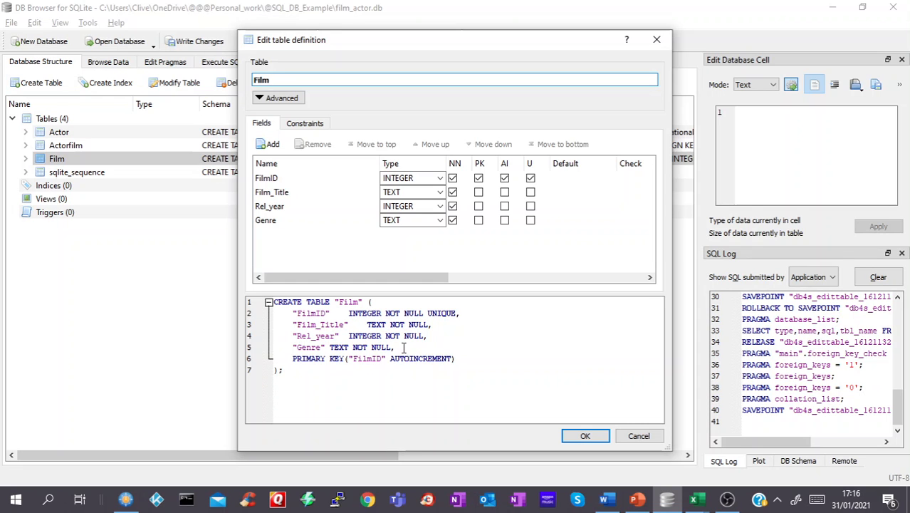
pyautogui.click(635, 436)
# Inspect the Actorfilm table's definition, including the foreign keys set for Actor_ID and Film_ID.
pyautogui.click(103, 149)
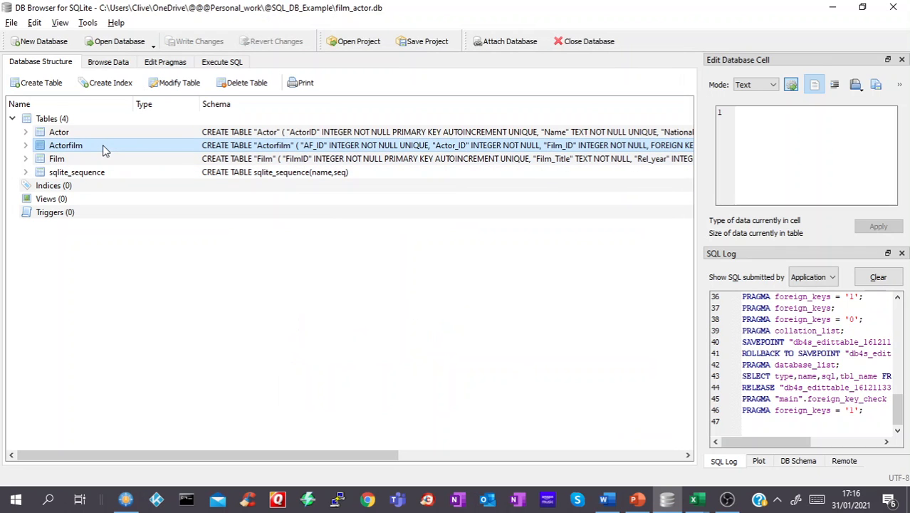
pyautogui.click(174, 83)
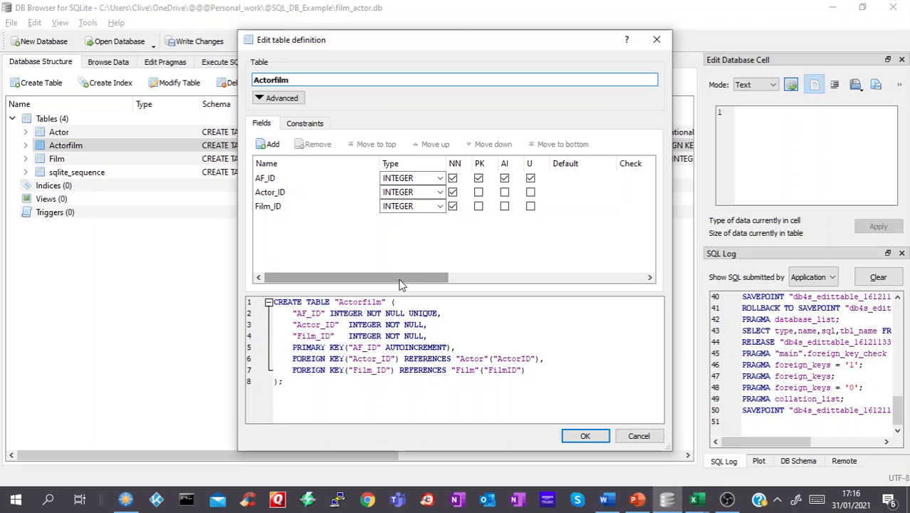
pyautogui.moveTo(400, 285); pyautogui.dragTo(529, 279)
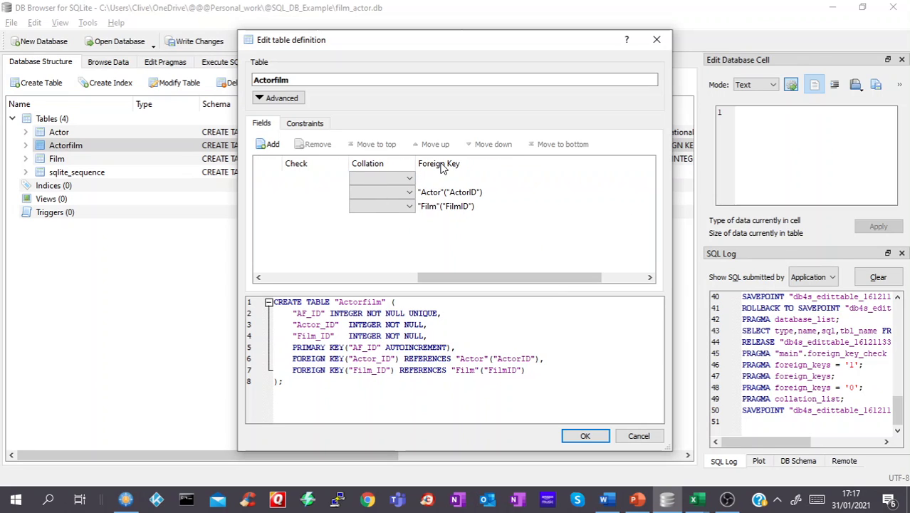
pyautogui.click(452, 207)
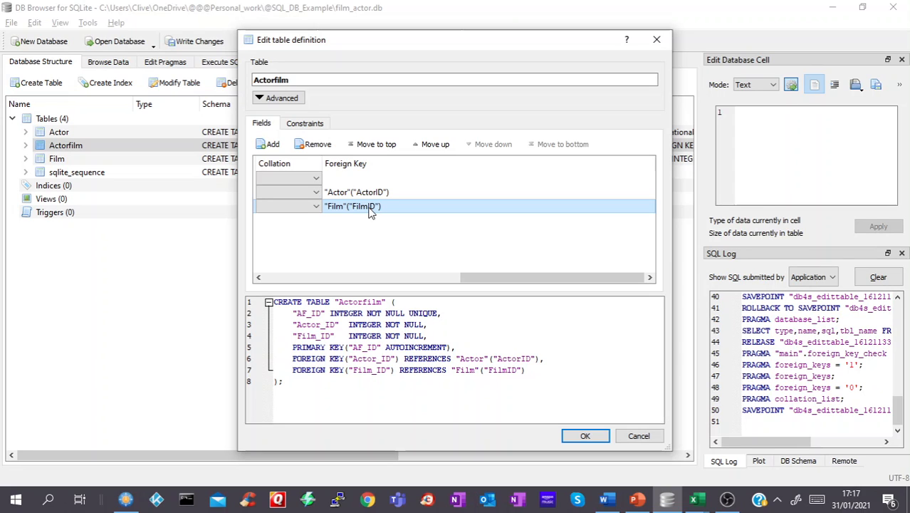
pyautogui.press('Return')
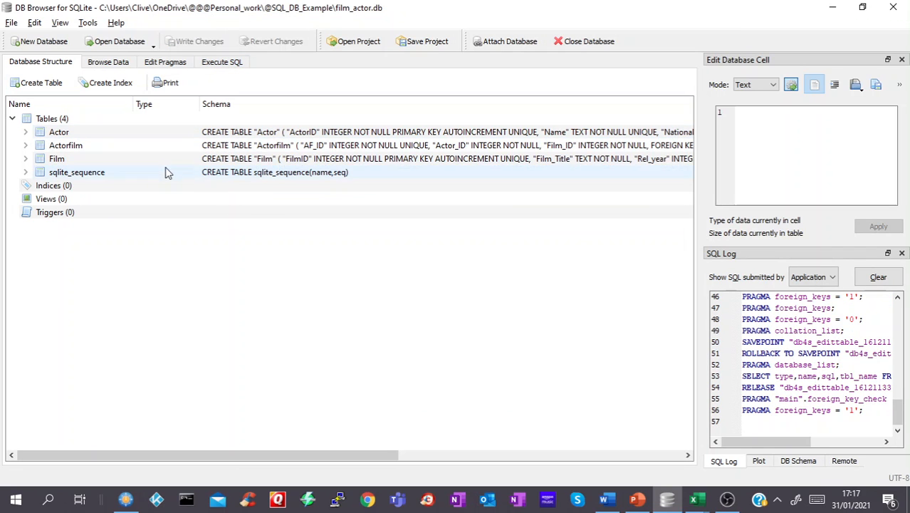
# Add a new record to the Actor table's data with the name John Cleese.
pyautogui.click(108, 63)
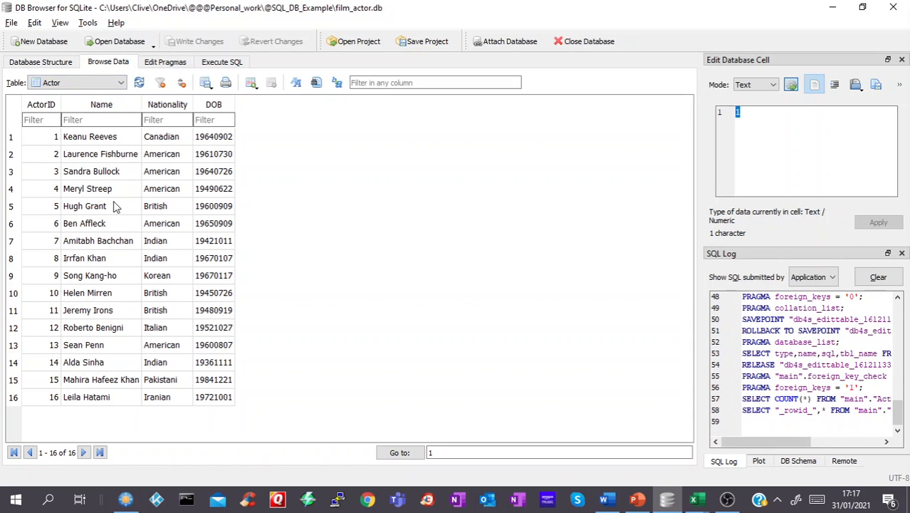
pyautogui.click(120, 84)
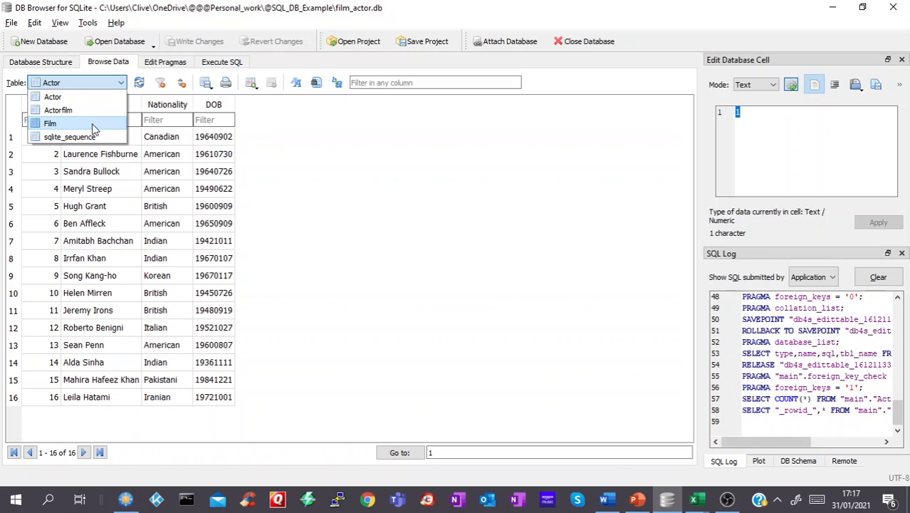
pyautogui.click(408, 137)
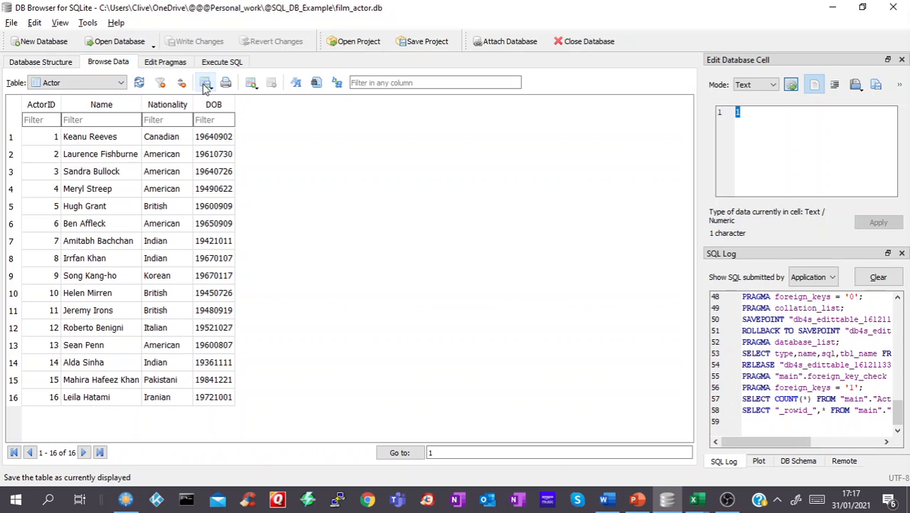
pyautogui.click(253, 88)
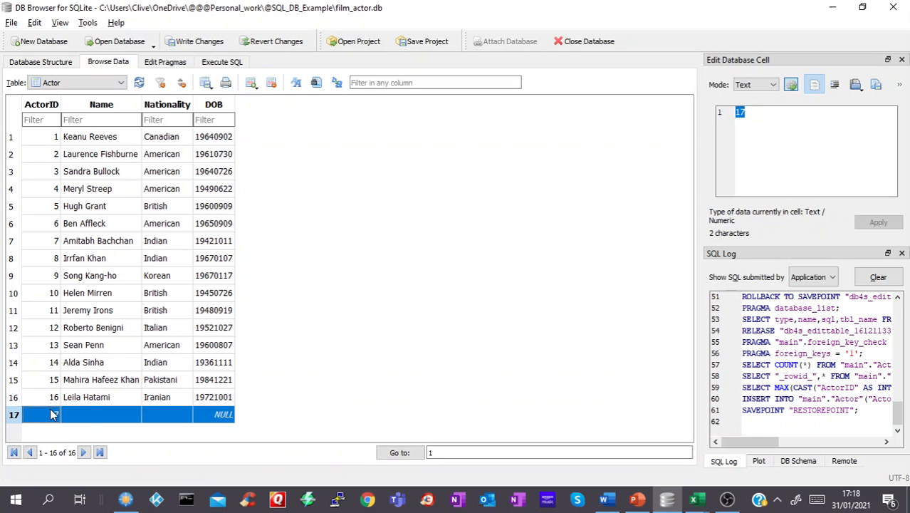
pyautogui.doubleClick(89, 416)
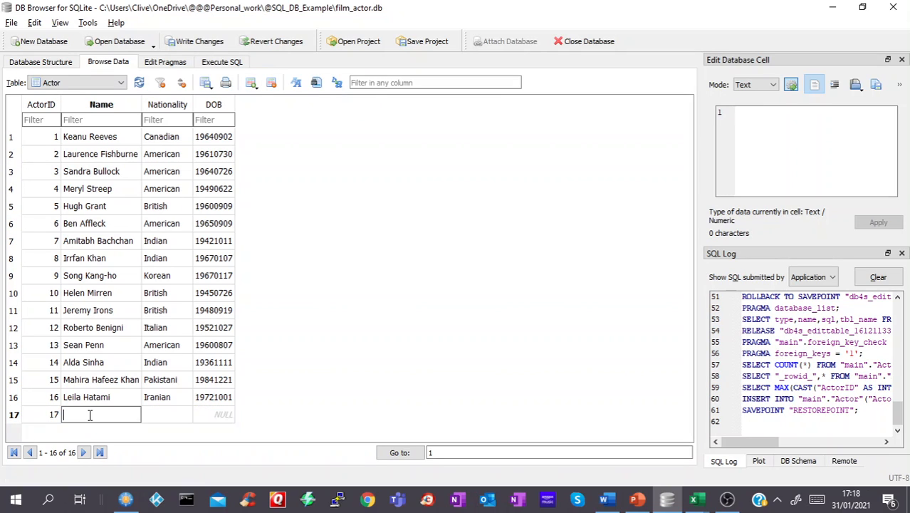
pyautogui.write('John Cleese')
pyautogui.press('Tab')
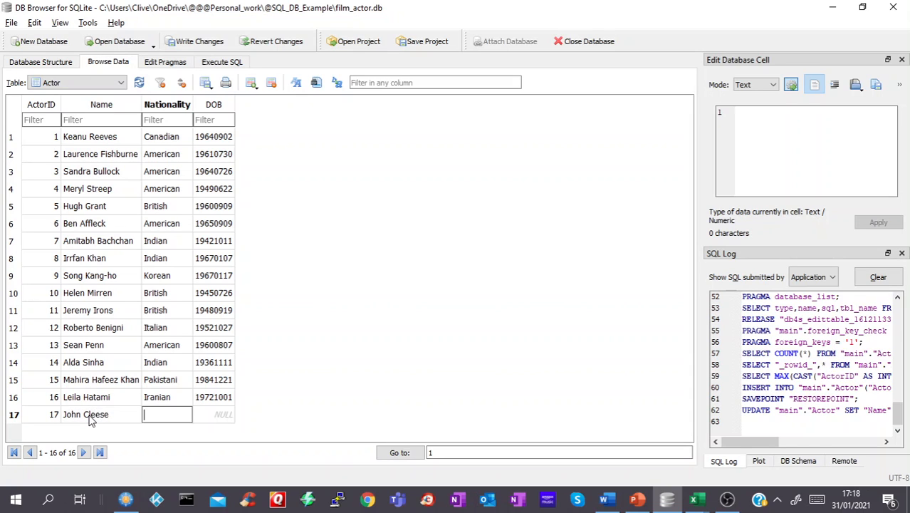
# Set John Cleese's nationality to British, leave the DOB empty and write the changes to the database.
pyautogui.write('Brit')
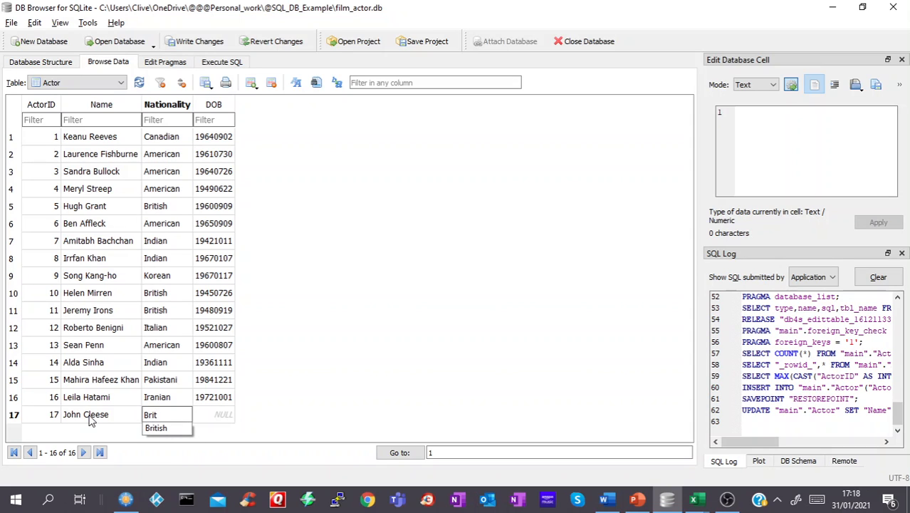
pyautogui.press('Return')
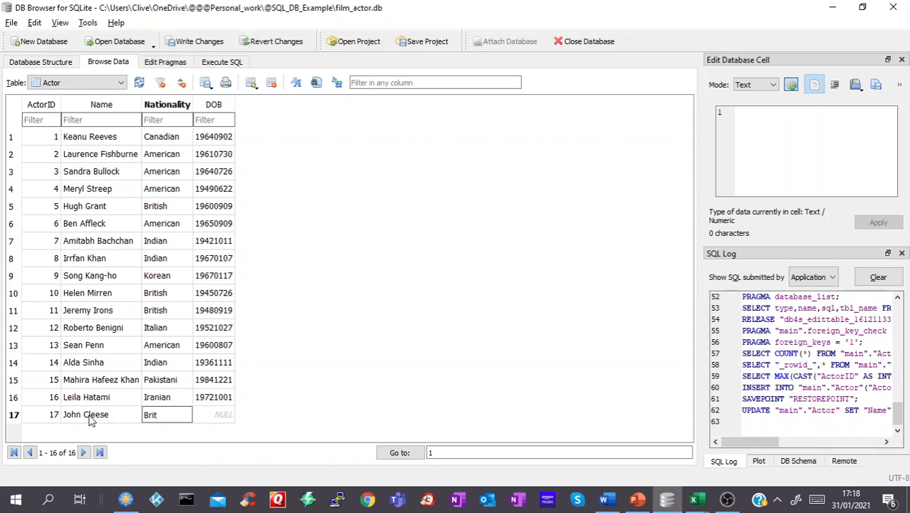
pyautogui.press('Down')
pyautogui.press('Down')
pyautogui.press('Return')
pyautogui.press('Tab')
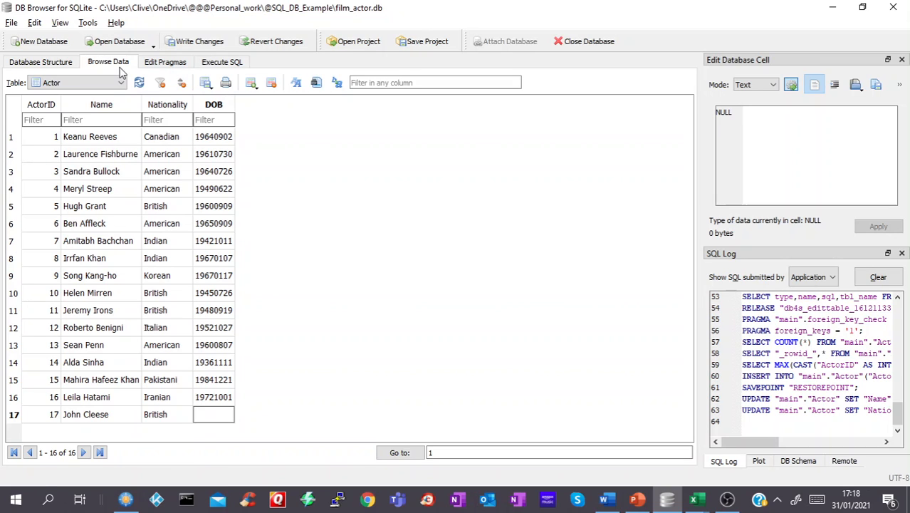
pyautogui.click(204, 44)
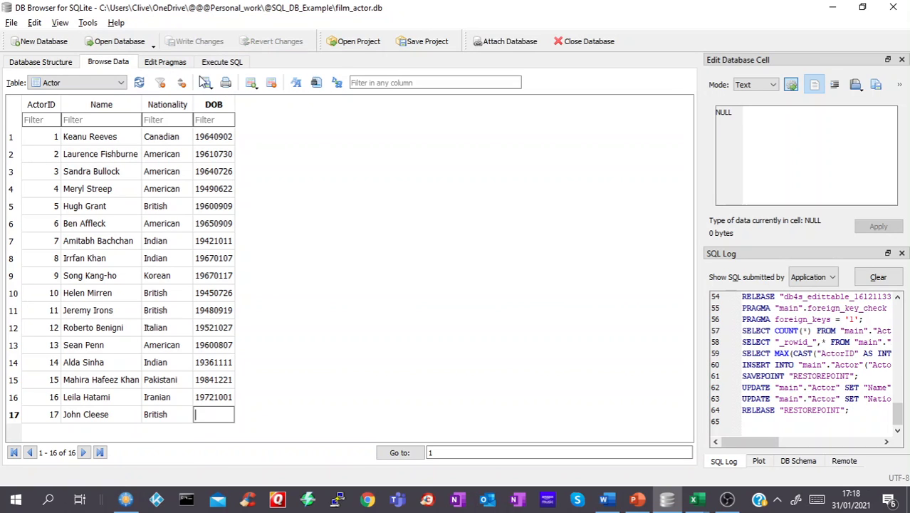
# Add a new record to the Film table with the title A Fish Called Wanda.
pyautogui.click(124, 82)
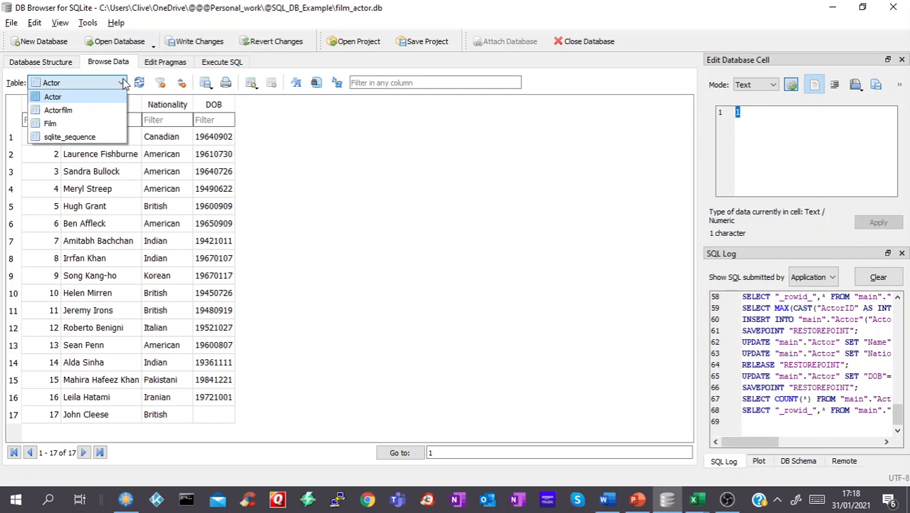
pyautogui.click(86, 123)
pyautogui.scroll(-3, 132, 360)
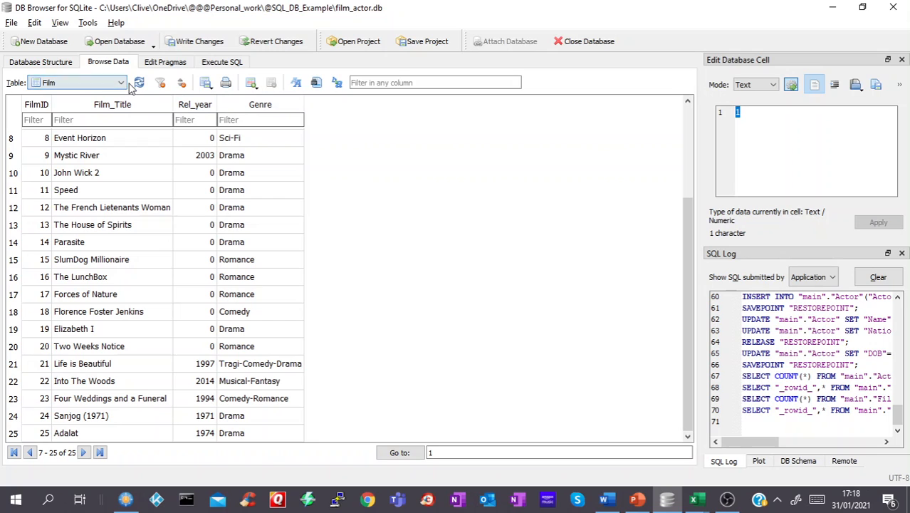
pyautogui.click(250, 84)
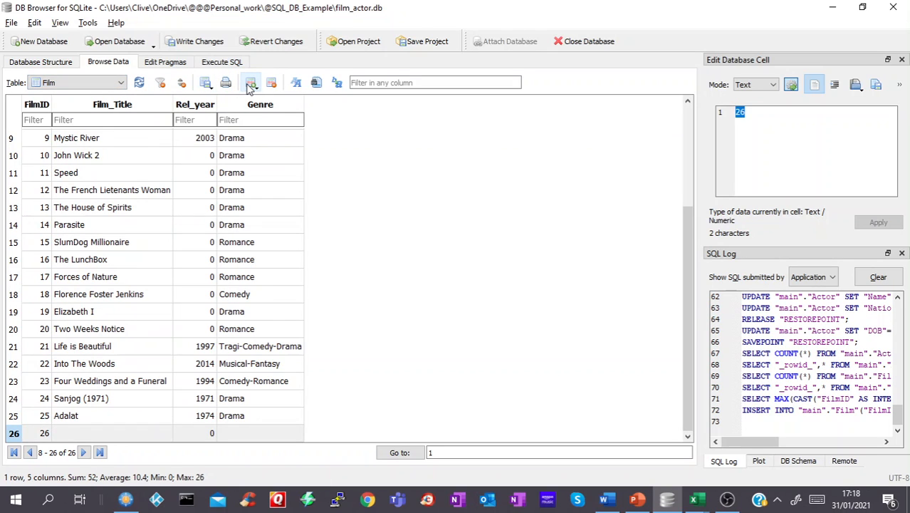
pyautogui.doubleClick(93, 434)
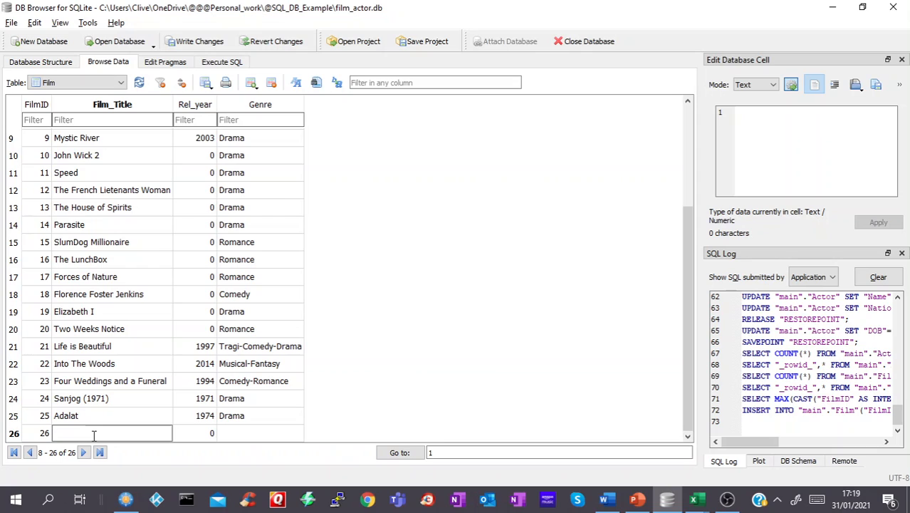
pyautogui.write('A Fish Called Wanda')
pyautogui.press('Tab')
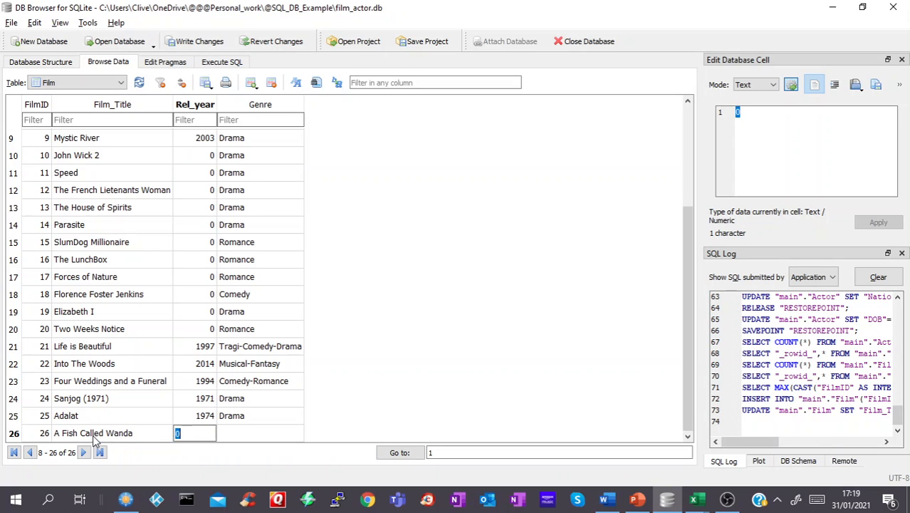
# Set A Fish Called Wanda's release year to 1980 and genre to Comedy, and write the changes to the database.
pyautogui.write('198')
pyautogui.press('Tab')
pyautogui.write('Com')
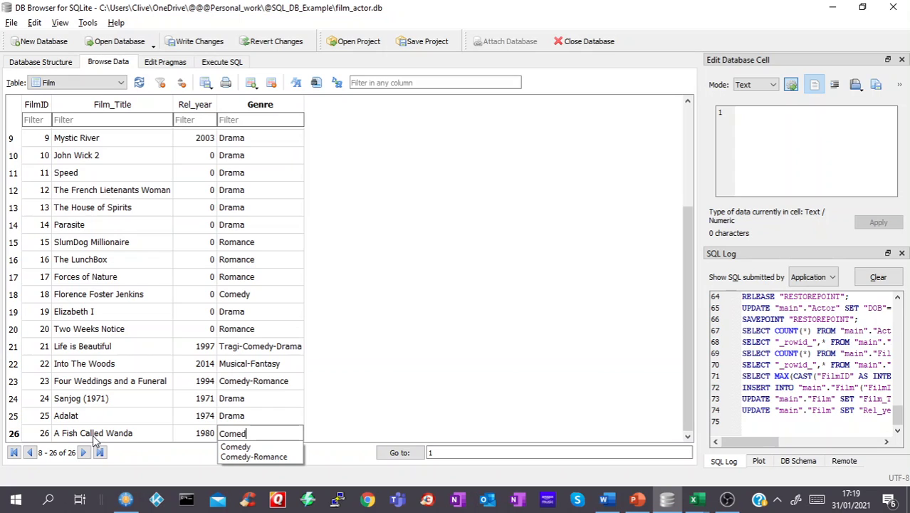
pyautogui.press('Down')
pyautogui.press('Return')
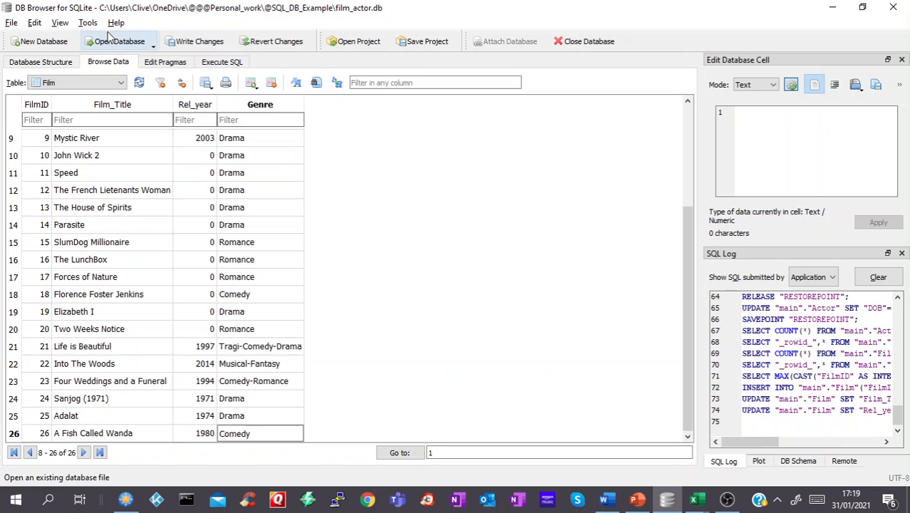
pyautogui.click(212, 42)
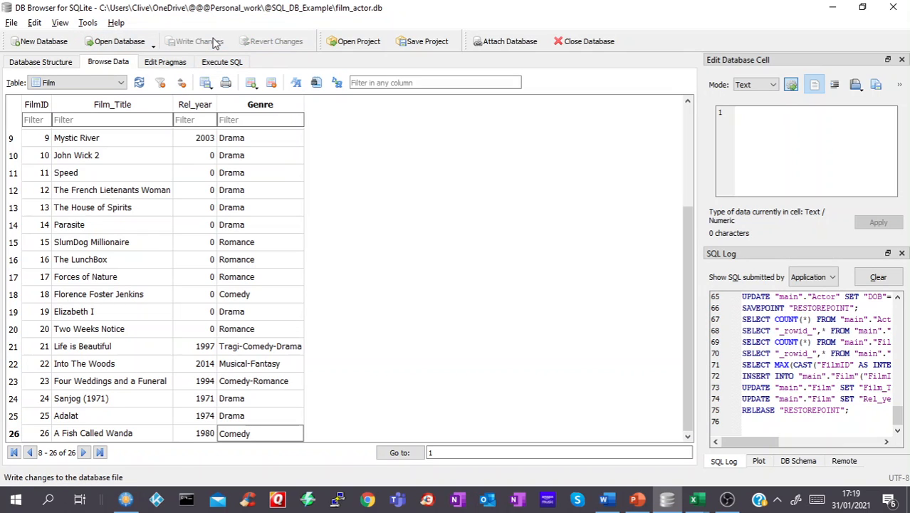
# Look up John Cleese's ActorID in the Actor table and A Fish Called Wanda's FilmID in the Film table.
pyautogui.click(123, 84)
pyautogui.click(99, 96)
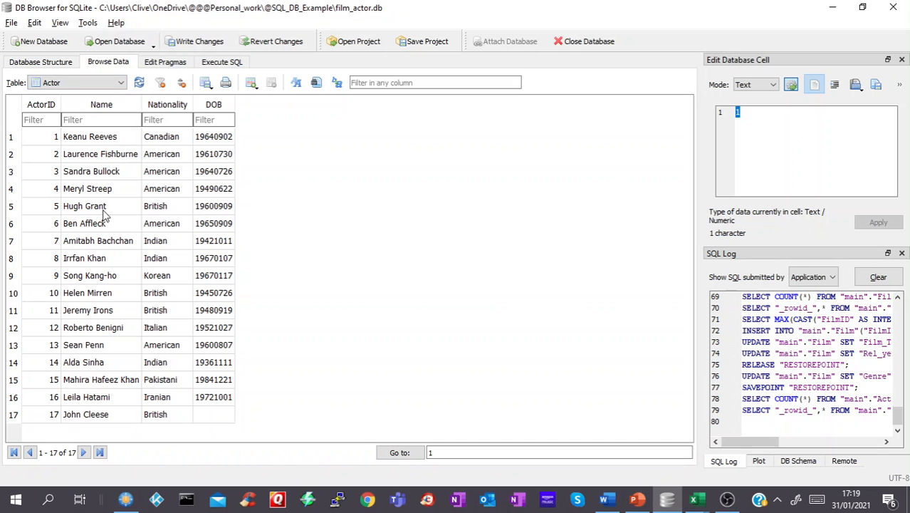
pyautogui.click(117, 83)
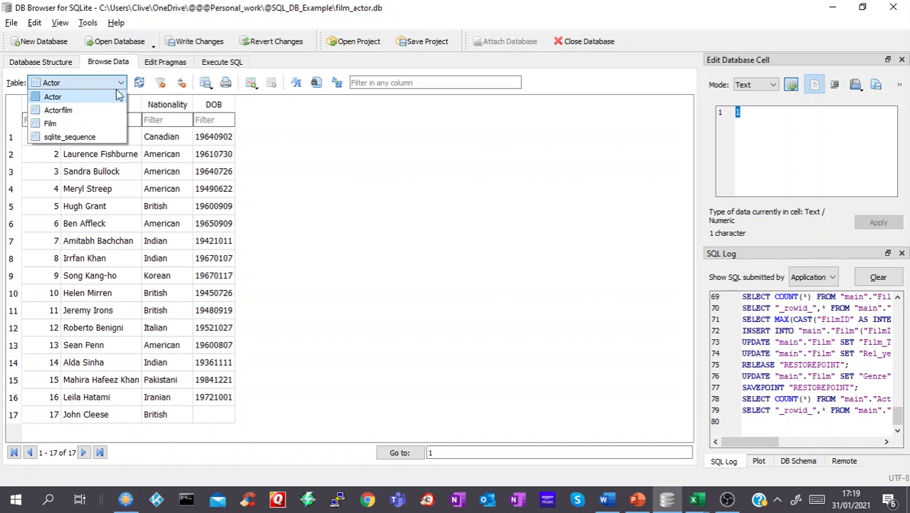
pyautogui.click(104, 123)
pyautogui.scroll(-3, 91, 431)
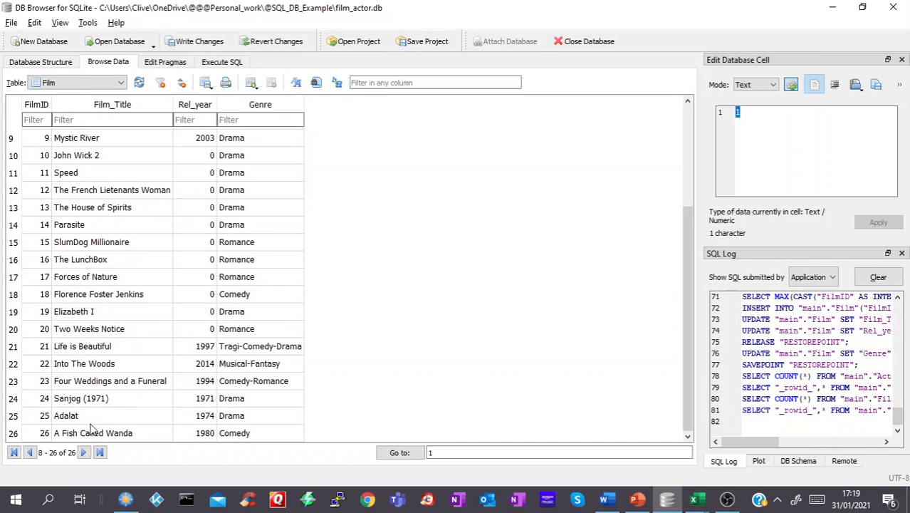
# Add a new record to the Actorfilm table with Actor_ID 17 and Film_ID 26.
pyautogui.click(119, 82)
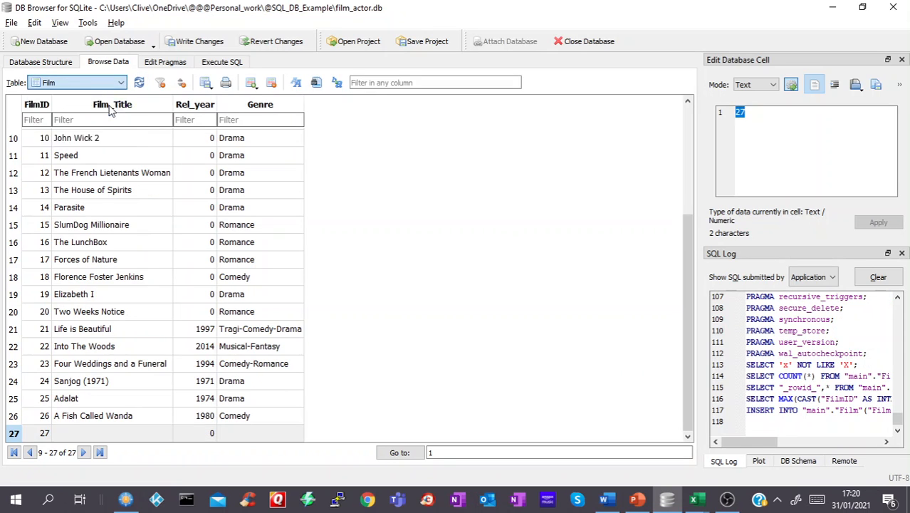
pyautogui.click(114, 110)
pyautogui.click(255, 85)
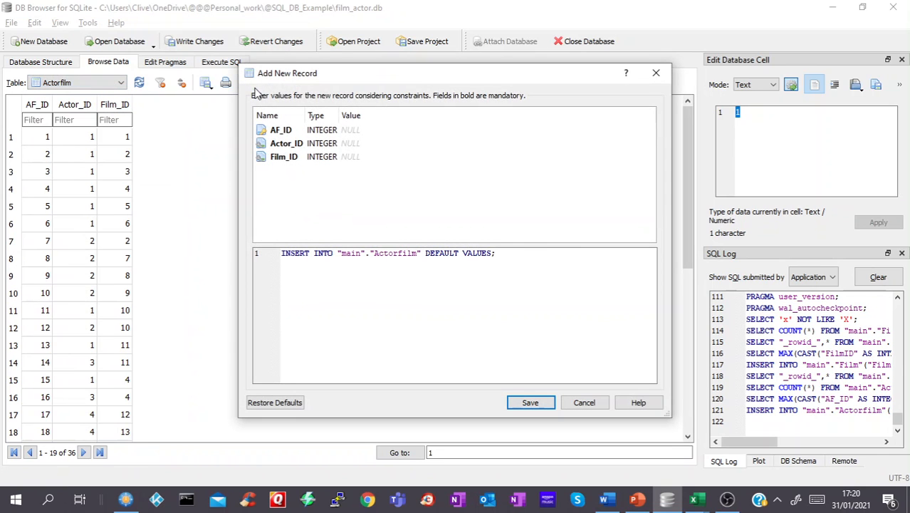
pyautogui.doubleClick(346, 144)
pyautogui.write('1')
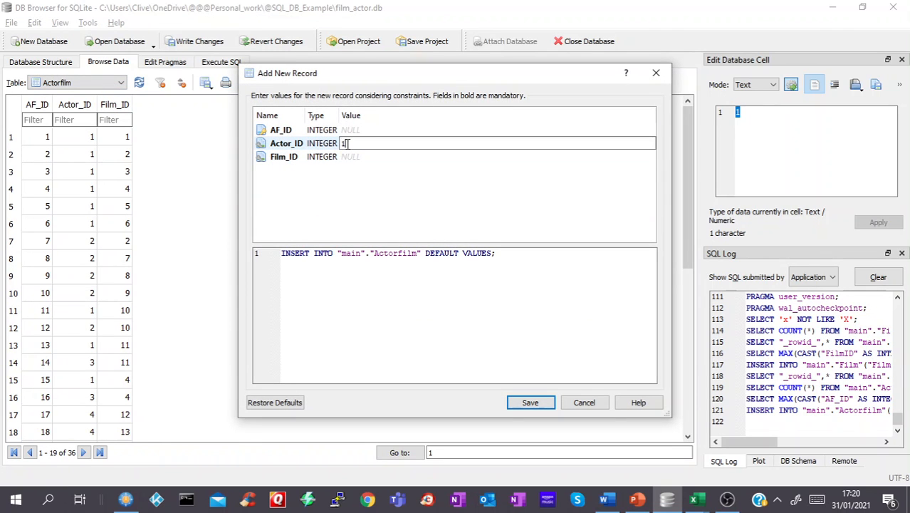
pyautogui.write('7')
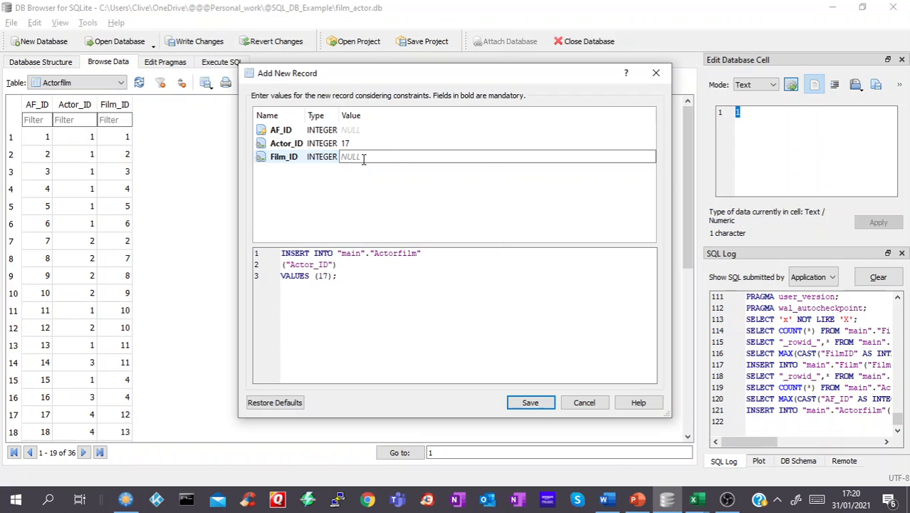
pyautogui.write('26')
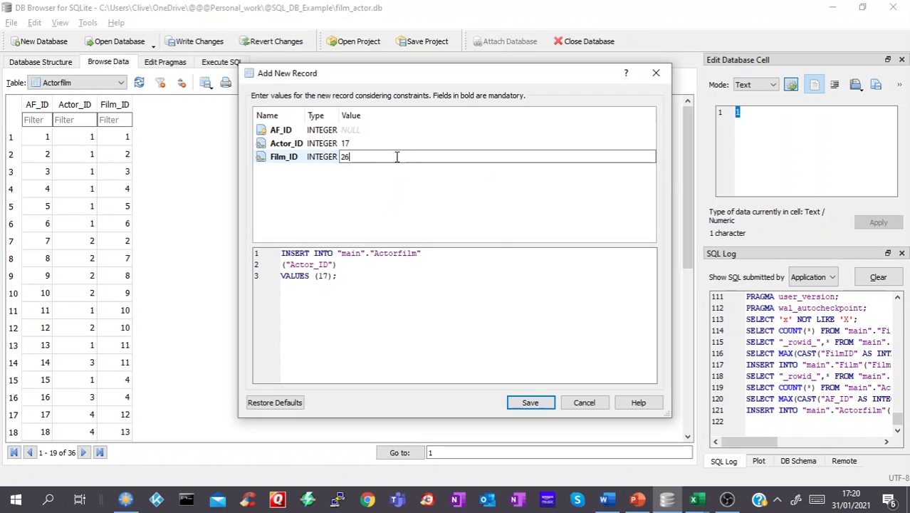
pyautogui.click(383, 191)
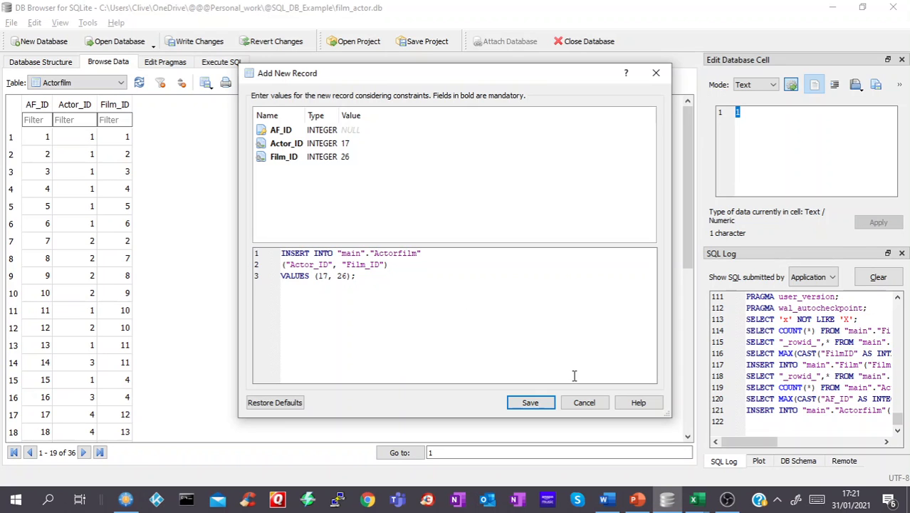
pyautogui.click(530, 404)
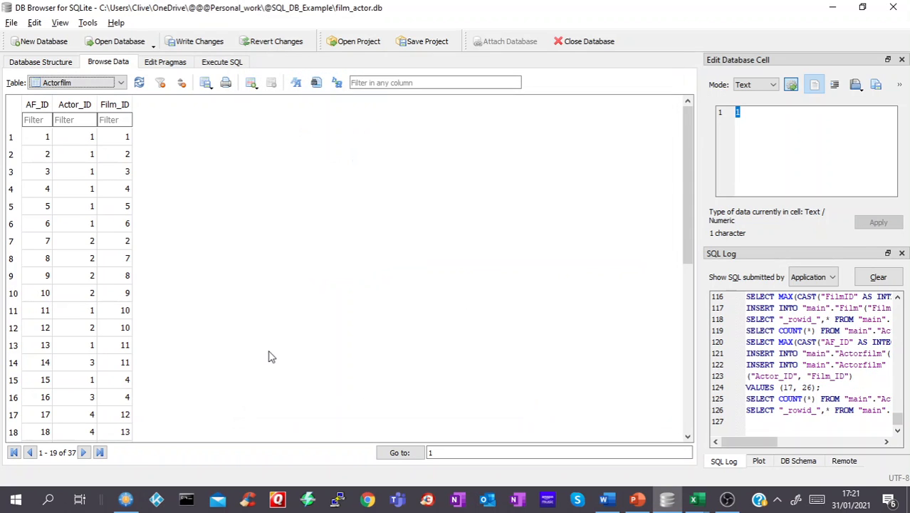
# Select the new record at the end of the Actorfilm table and write the changes to the database.
pyautogui.scroll(-6, 268, 360)
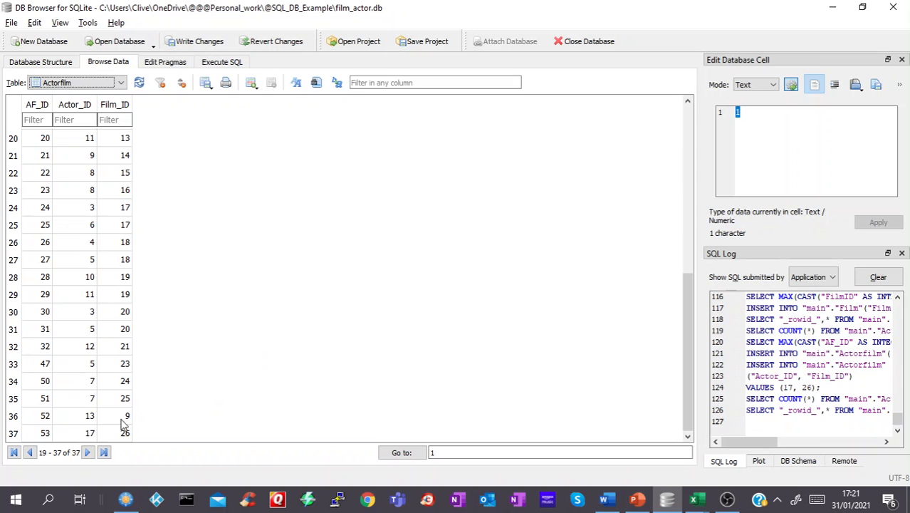
pyautogui.moveTo(29, 438); pyautogui.dragTo(123, 437)
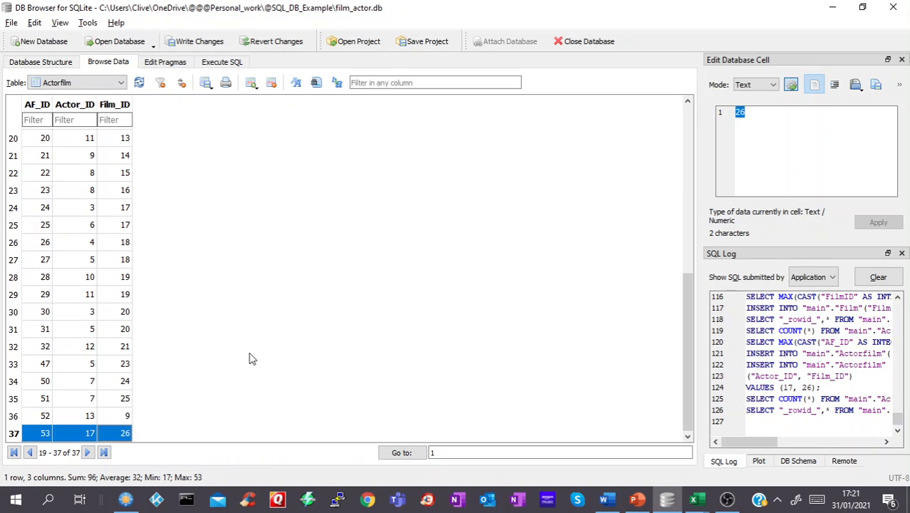
pyautogui.click(198, 42)
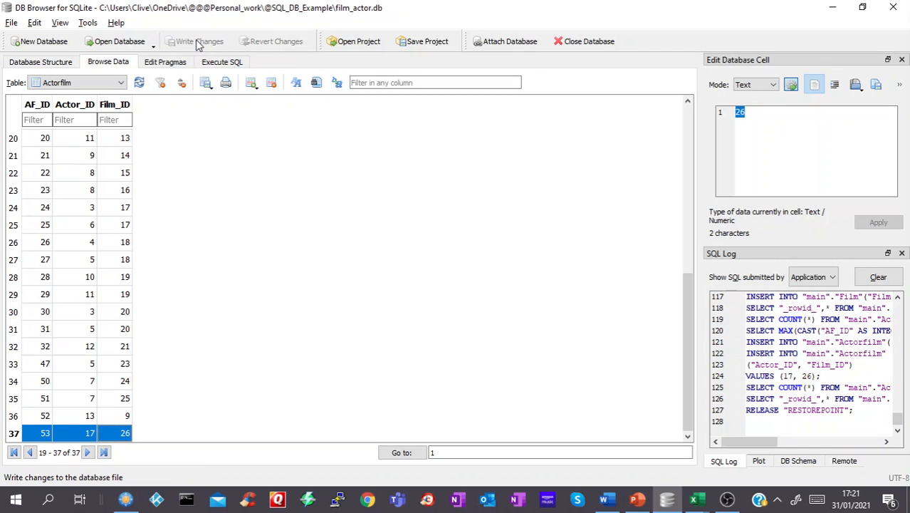